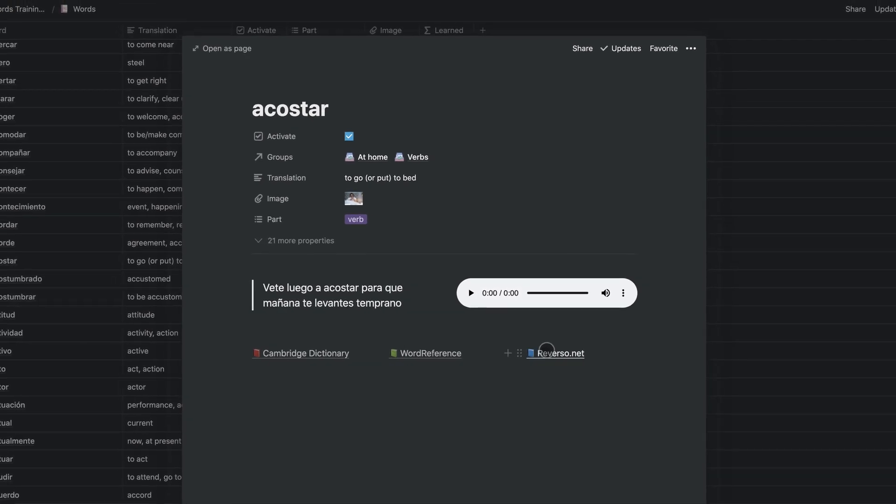
Look up acostar in the Reverso.net dictionary from its word page, return to the page and close it
click(537, 353)
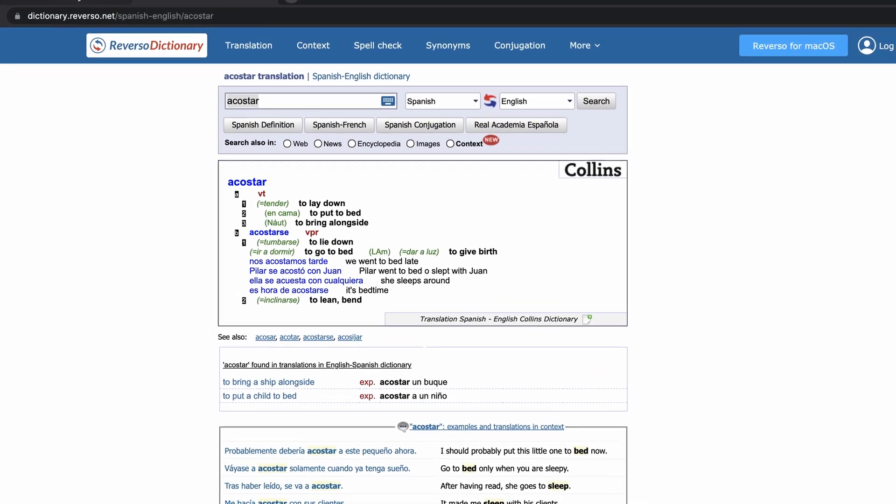
click(97, 11)
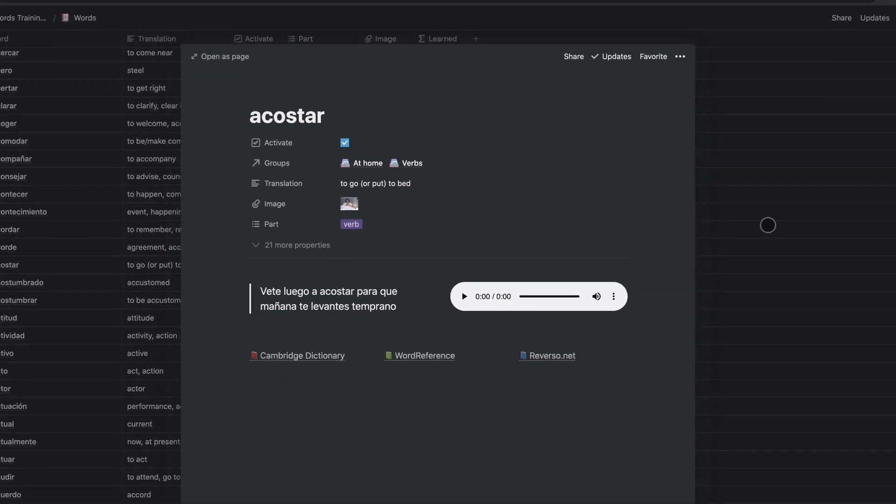
click(767, 224)
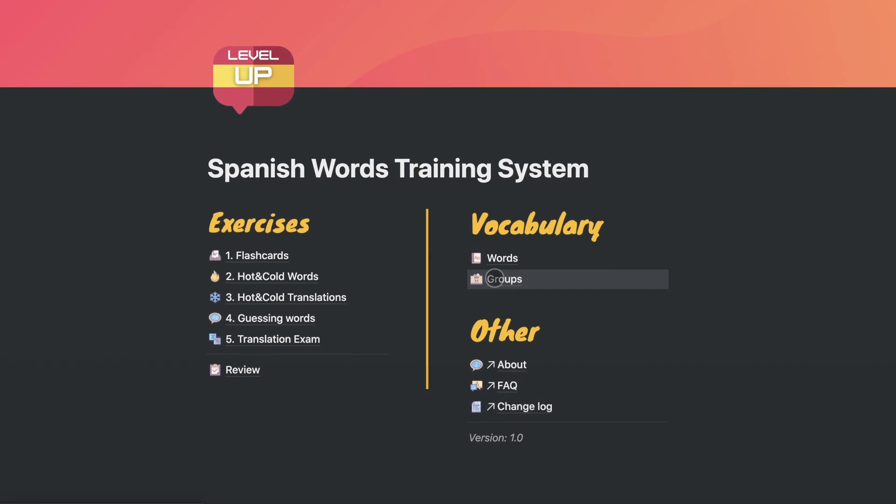
Open the Groups database and look through all the vocabulary categories in the gallery
click(495, 279)
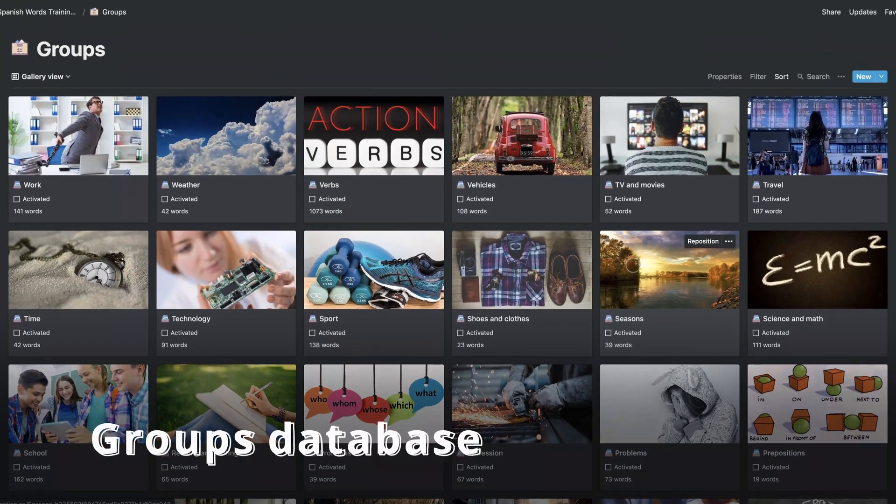
scroll(633, 265, down, 1)
scroll(633, 265, down, 4)
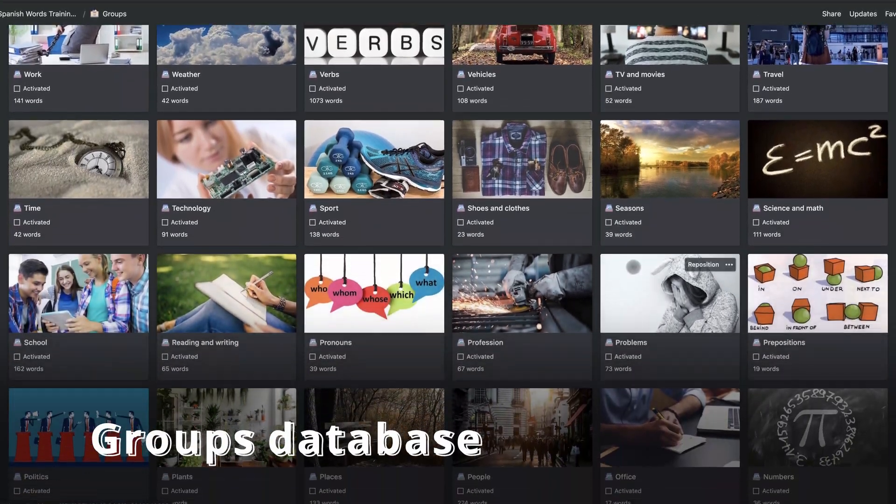
scroll(633, 269, down, 5)
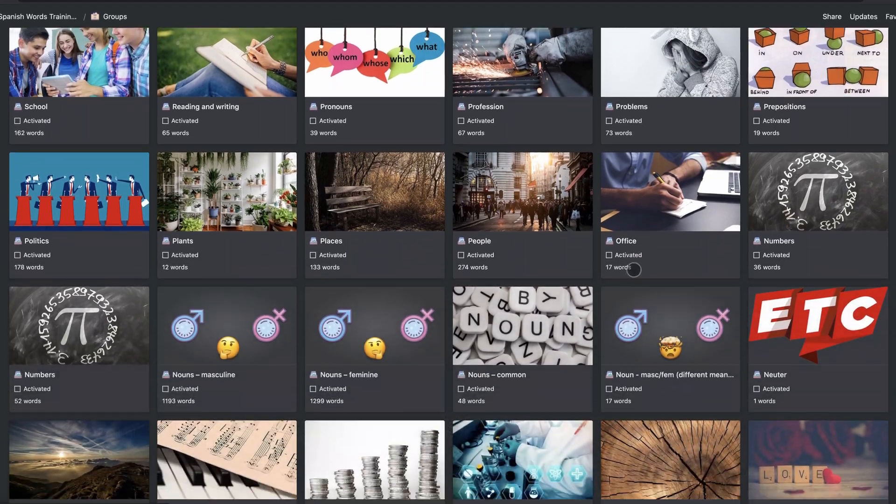
scroll(634, 270, down, 6)
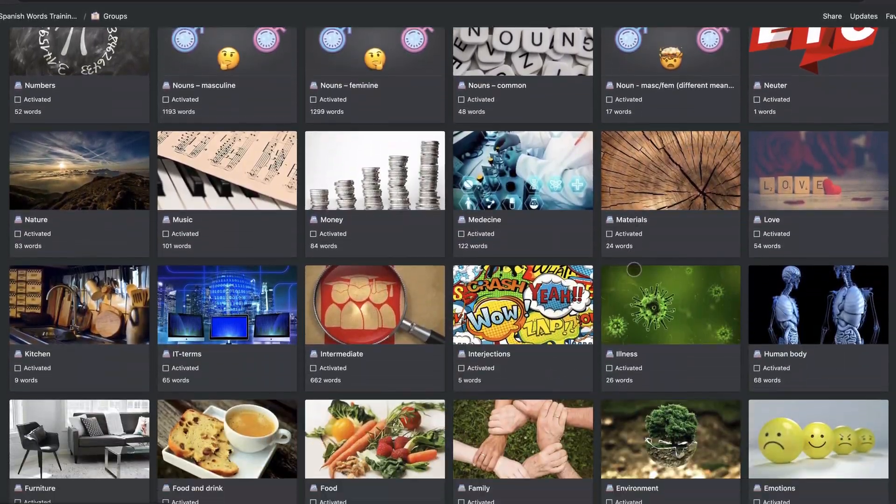
scroll(634, 268, down, 6)
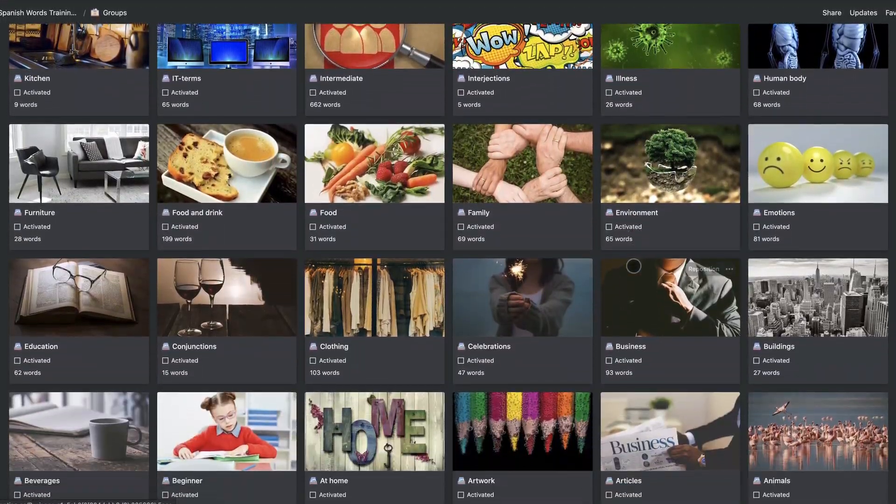
scroll(634, 264, down, 2)
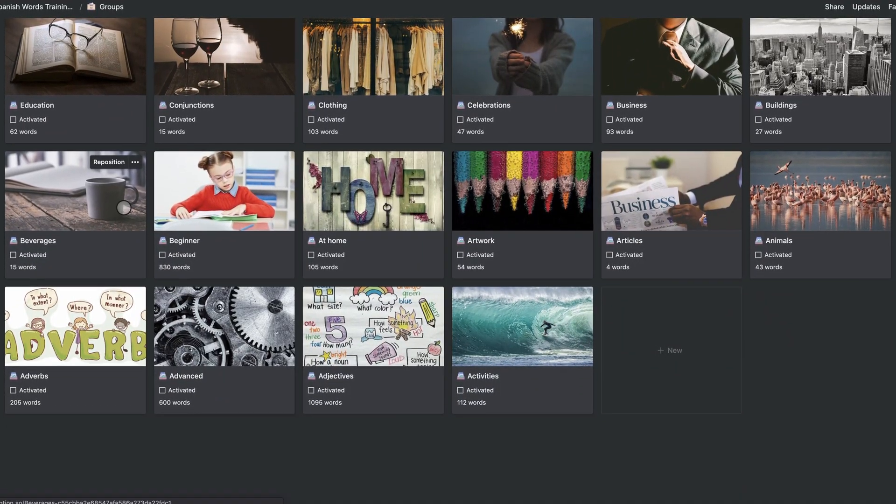
Activate the Beverages group on its page, review its list of words and close the page
click(124, 208)
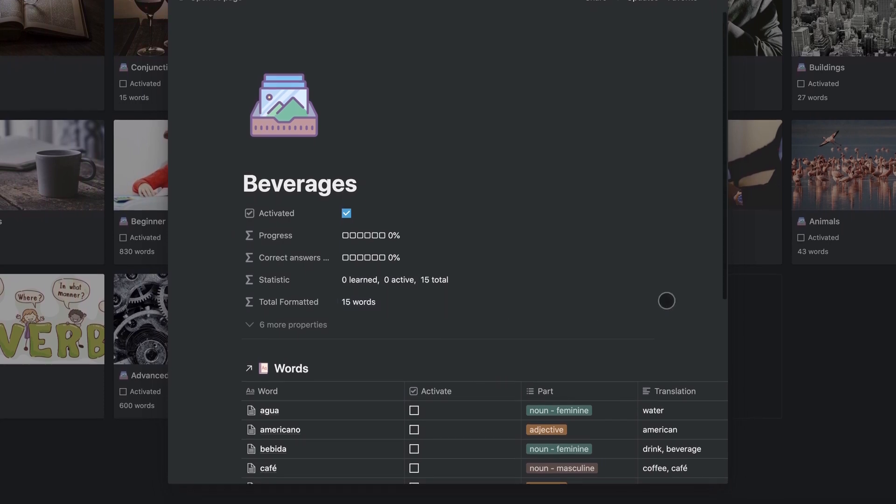
scroll(666, 302, down, 5)
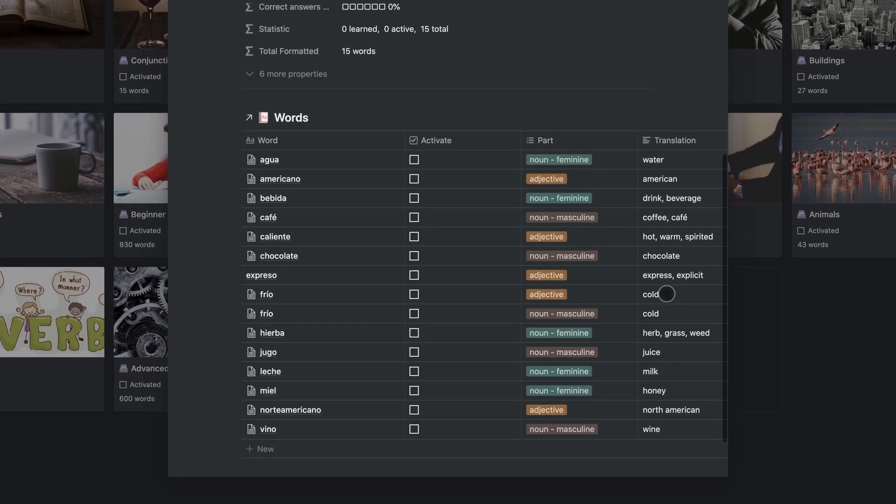
click(826, 85)
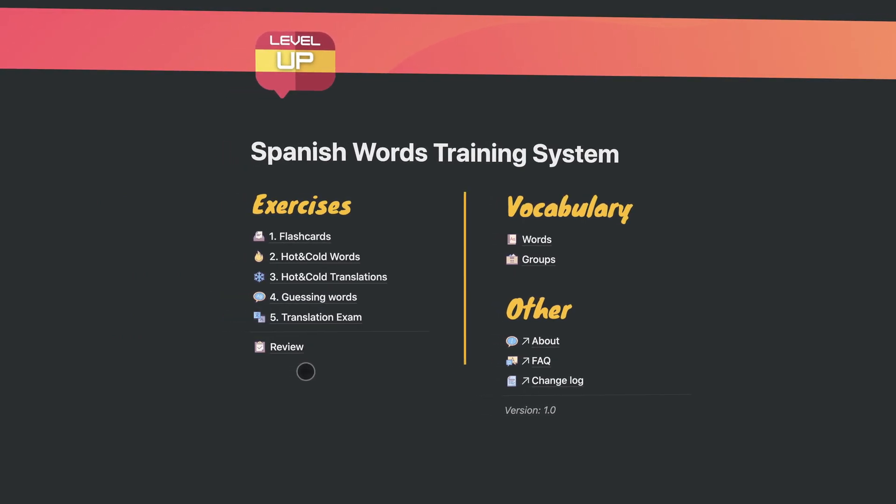
Open the 1. Flashcards exercise and sort the first word cards, starting with agua, as Easy
click(266, 236)
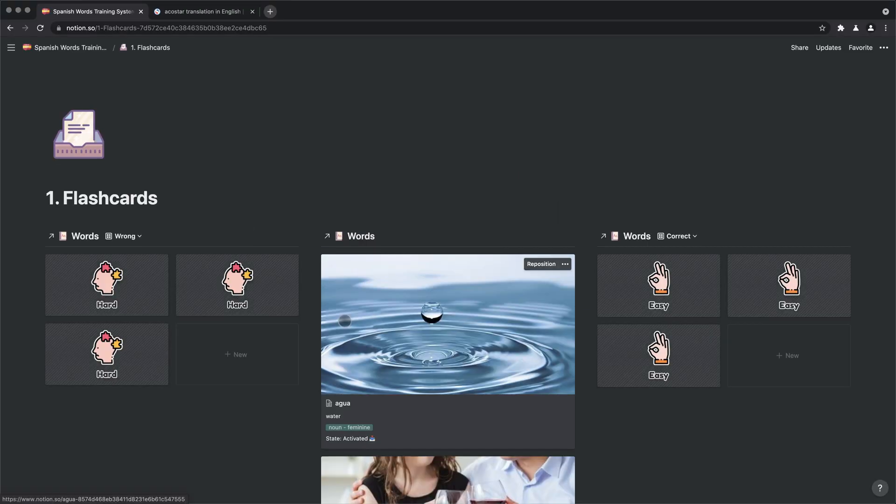
scroll(344, 320, down, 1)
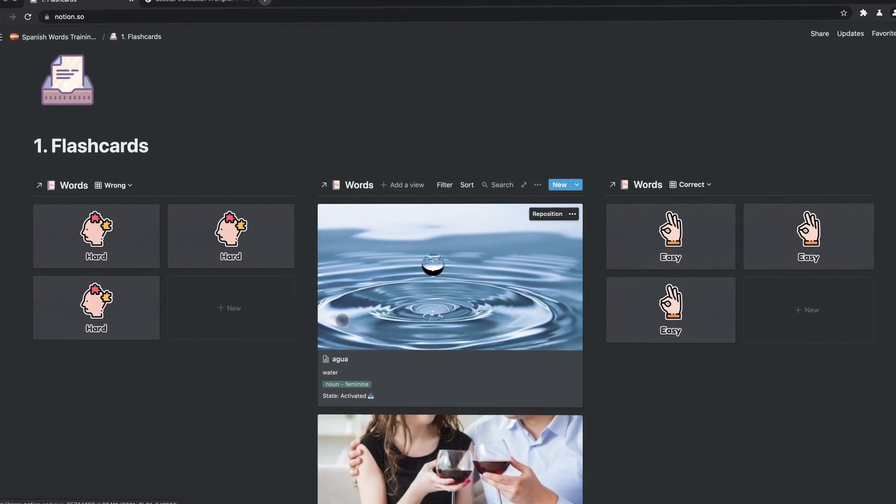
scroll(341, 321, down, 1)
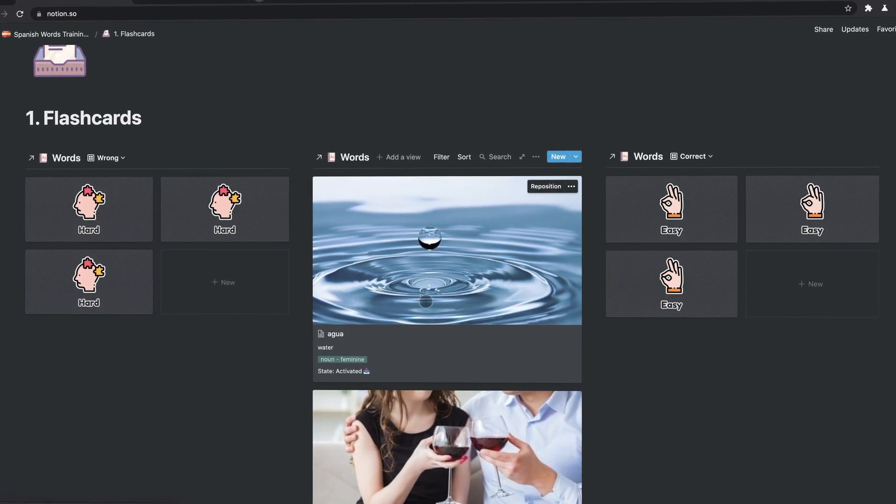
drag(426, 301, 673, 227)
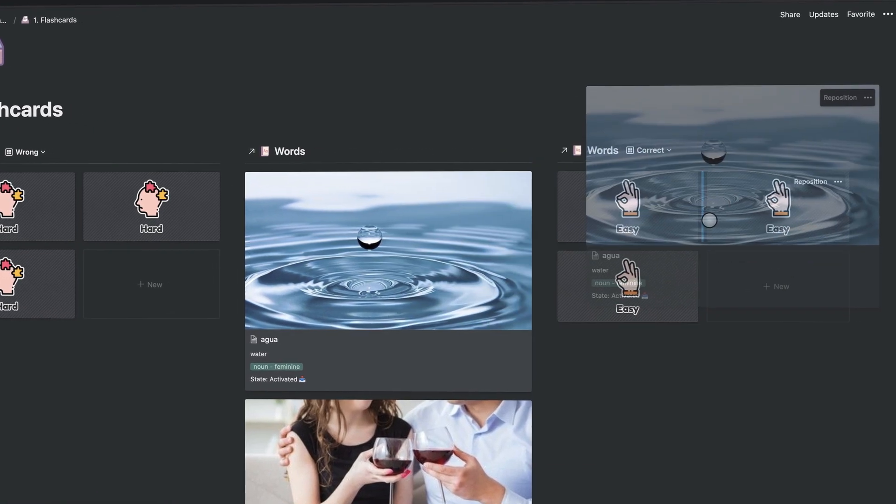
drag(355, 276, 710, 210)
Sort the abarcar, frío and acostar flashcards as Hard and the card that follows them as Easy
drag(372, 256, 310, 263)
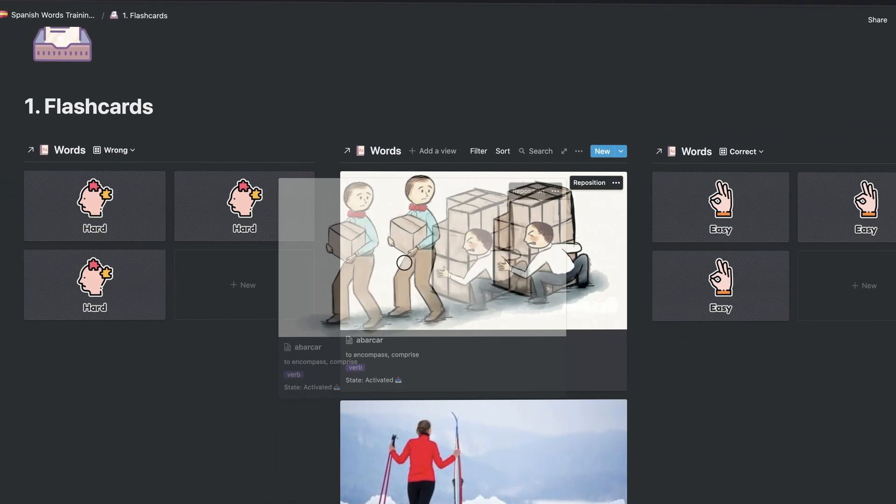
drag(404, 263, 324, 240)
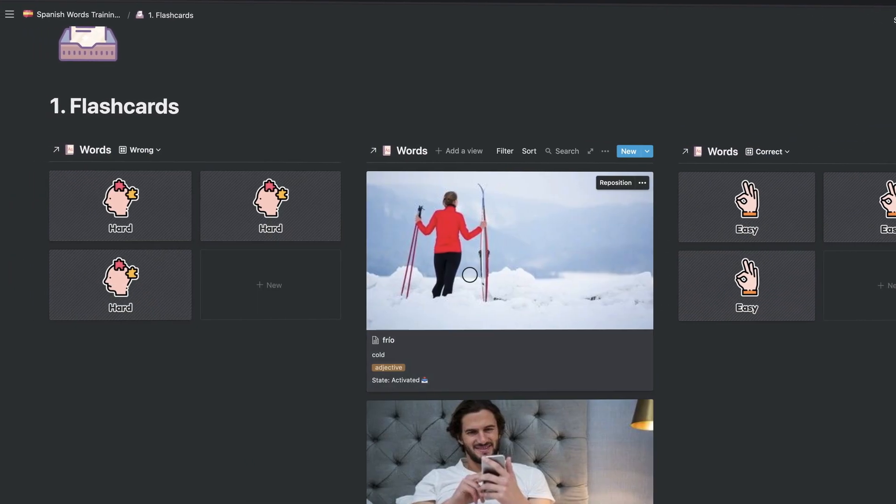
drag(365, 260, 210, 220)
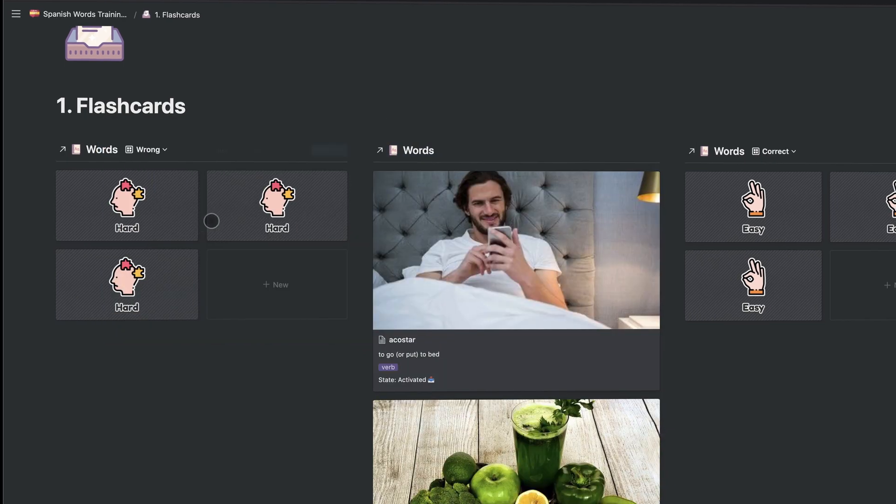
drag(496, 260, 217, 221)
drag(460, 273, 782, 218)
drag(713, 223, 738, 212)
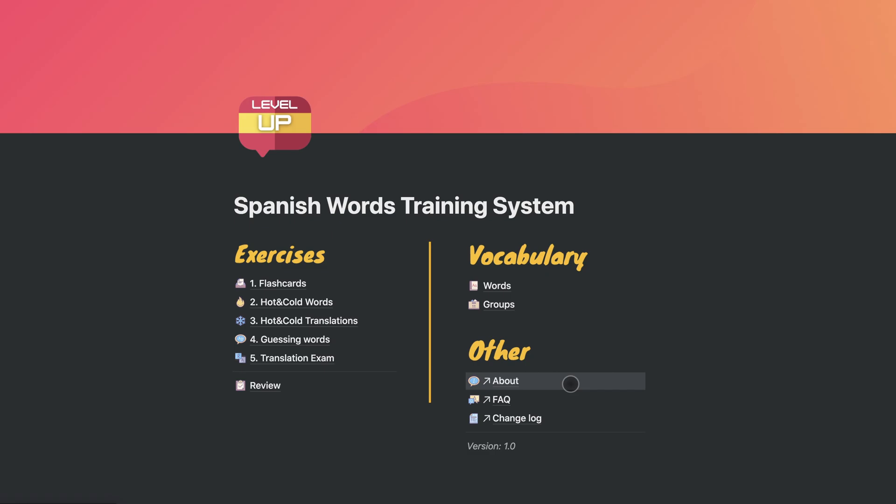
Open the About page and read through its learning principles, training steps, repetition and database sections
click(570, 383)
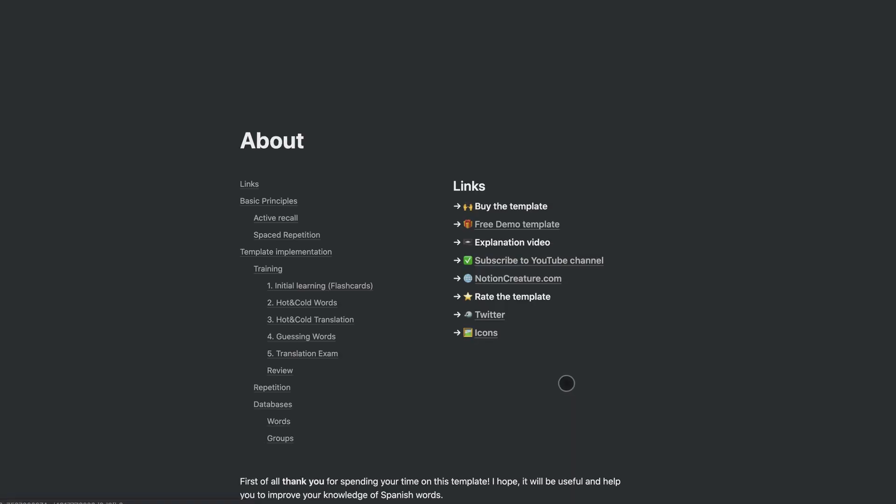
scroll(661, 353, down, 10)
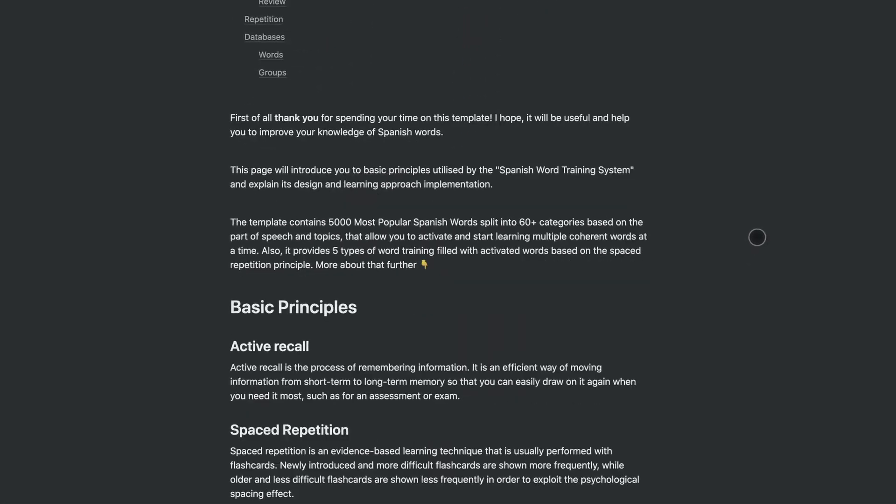
scroll(757, 238, down, 15)
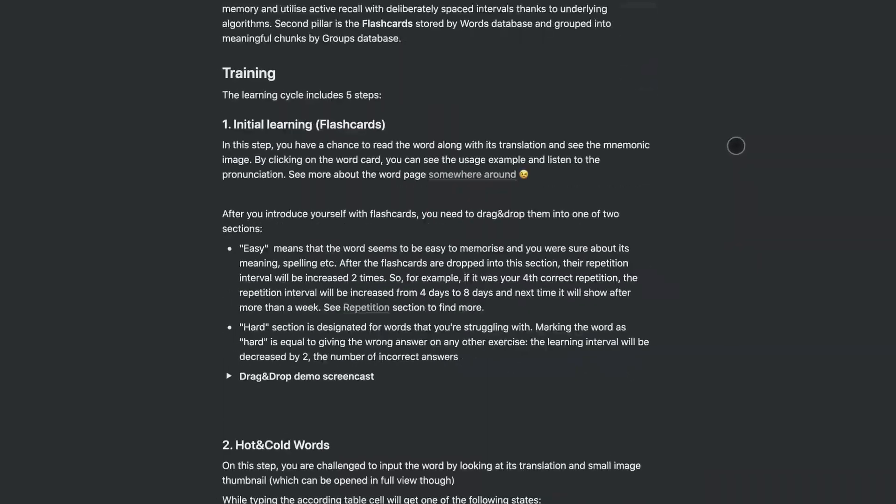
scroll(737, 145, down, 15)
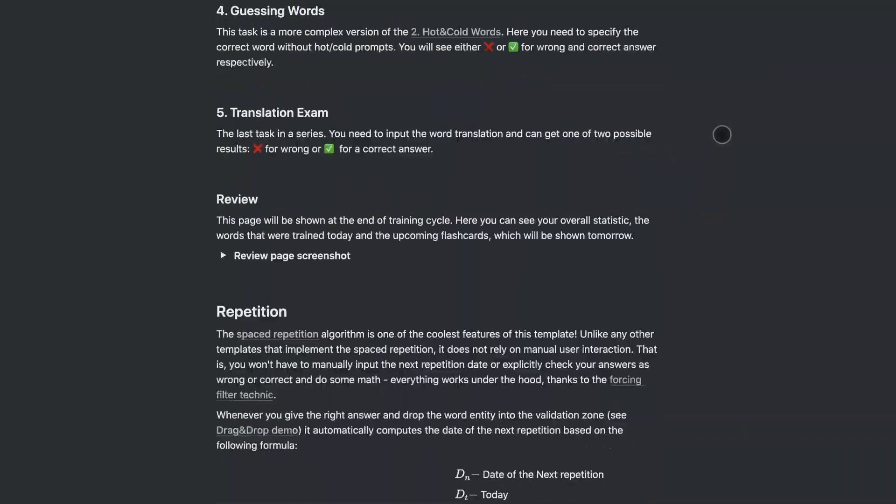
scroll(723, 134, down, 15)
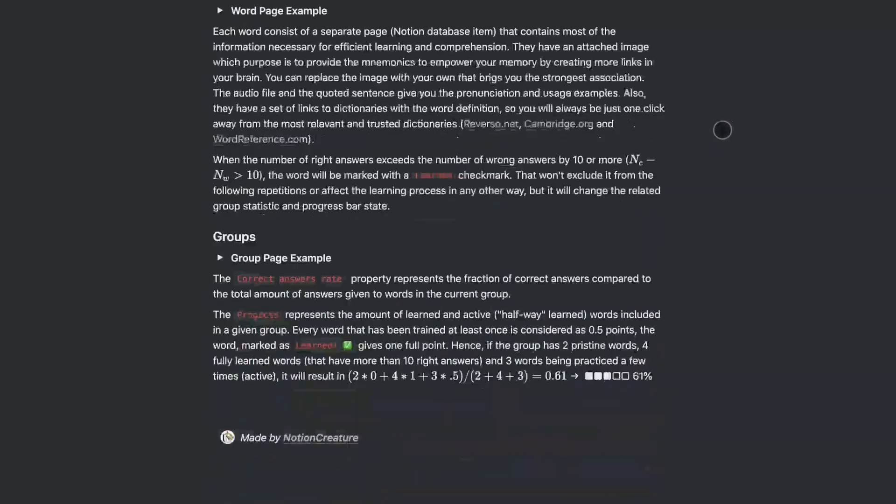
scroll(719, 130, down, 5)
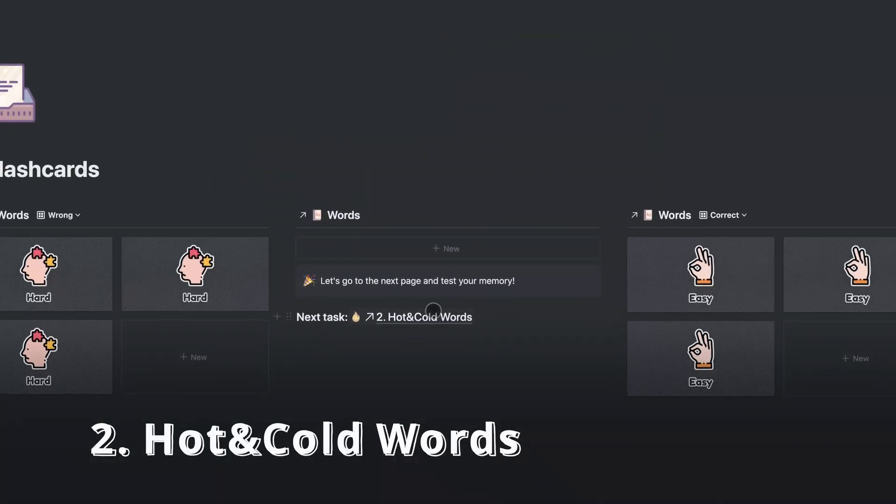
Open the 2. Hot&Cold Words exercise and enter the Spanish words for the listed translations, starting with abismo for "abyss, large gap"
click(414, 322)
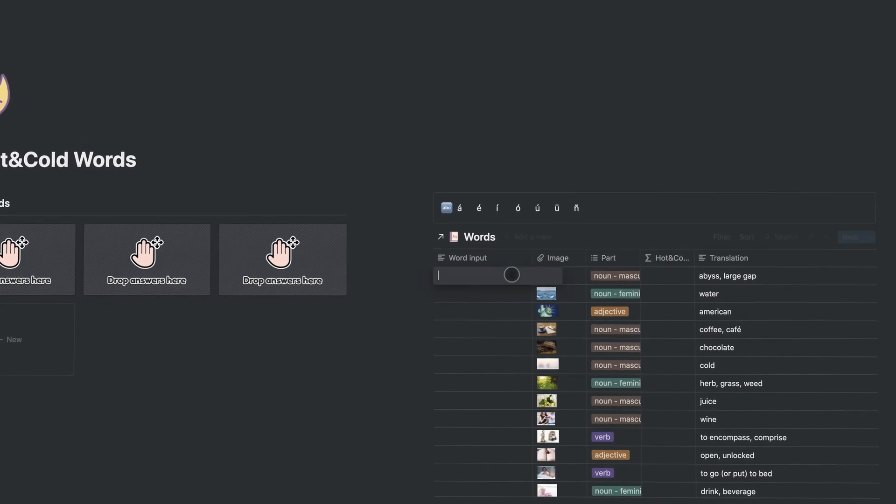
text(abismo)
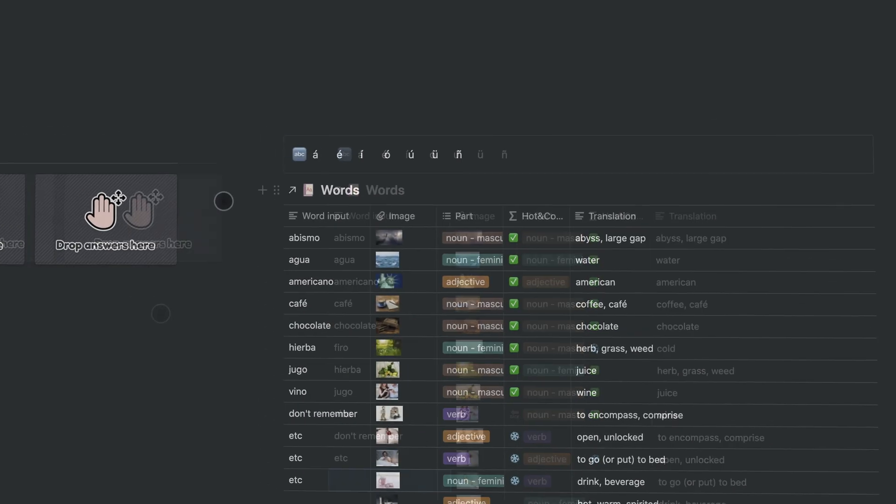
Select all the rows of the Hot&Cold Words answer table and move them into the "Drop answers here" gallery
drag(260, 224, 459, 318)
scroll(461, 319, down, 5)
scroll(455, 314, up, 4)
scroll(473, 323, up, 1)
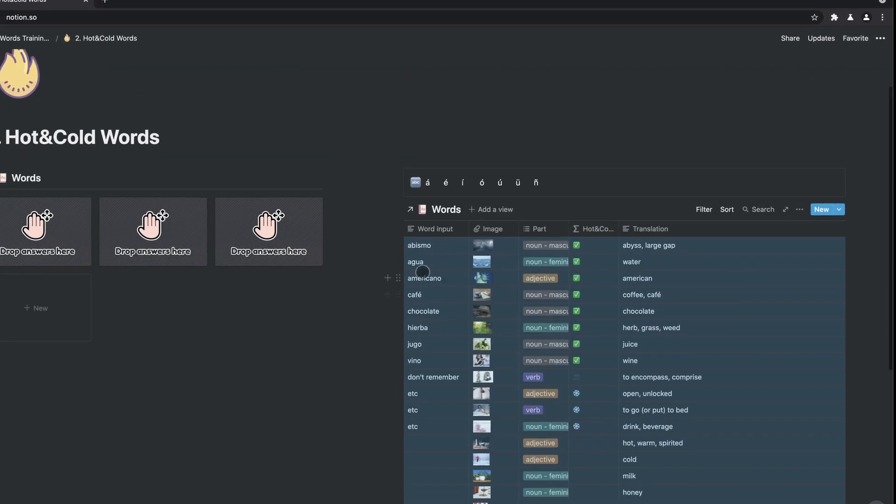
click(392, 245)
drag(406, 250, 194, 218)
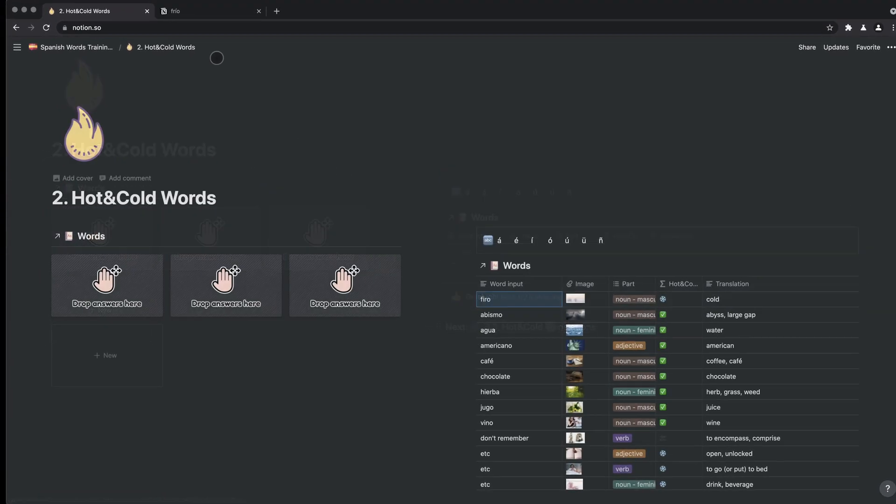
Detach the frío word page into its own browser window and arrange it side by side with the 2. Hot&Cold Words page
click(205, 10)
drag(196, 11, 894, 322)
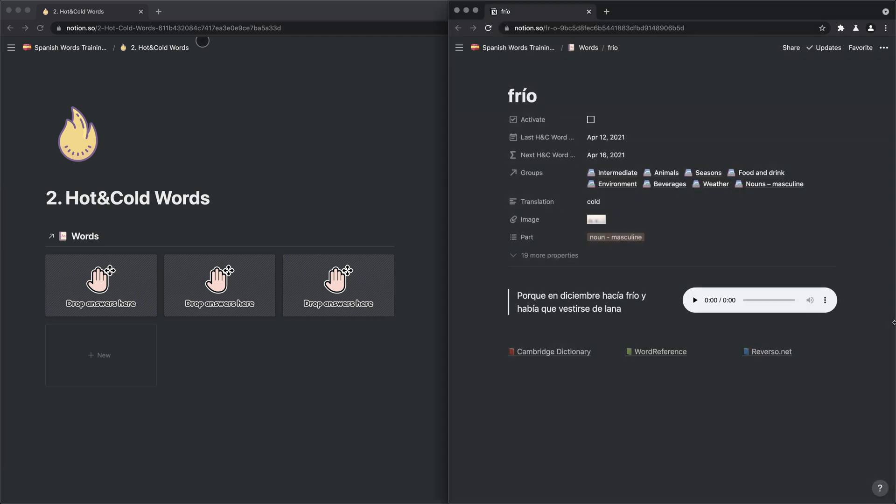
drag(399, 14, 2, 142)
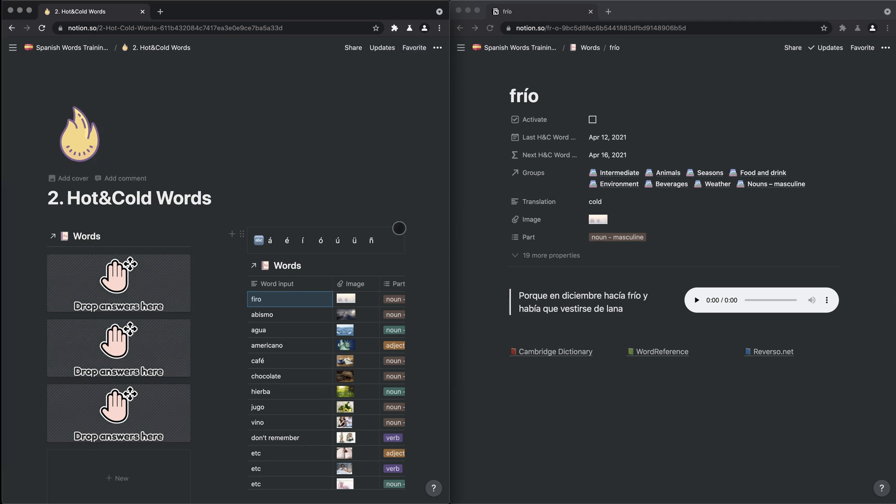
Check the full-width setting of the 2. Hot&Cold Words page and zoom the page out so more table columns fit
scroll(417, 234, down, 1)
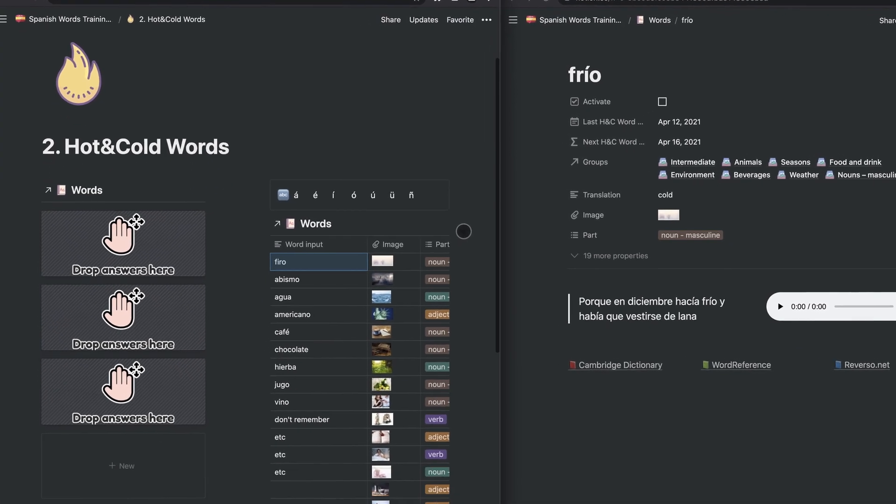
scroll(466, 239, down, 2)
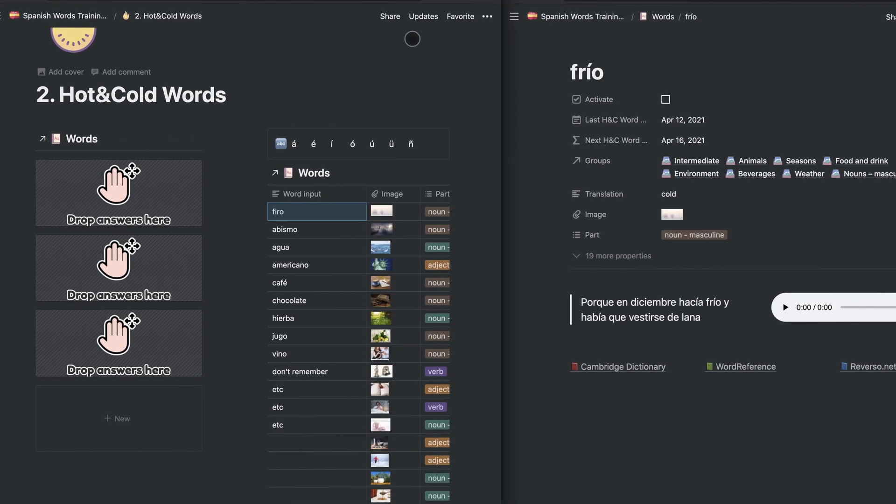
click(487, 15)
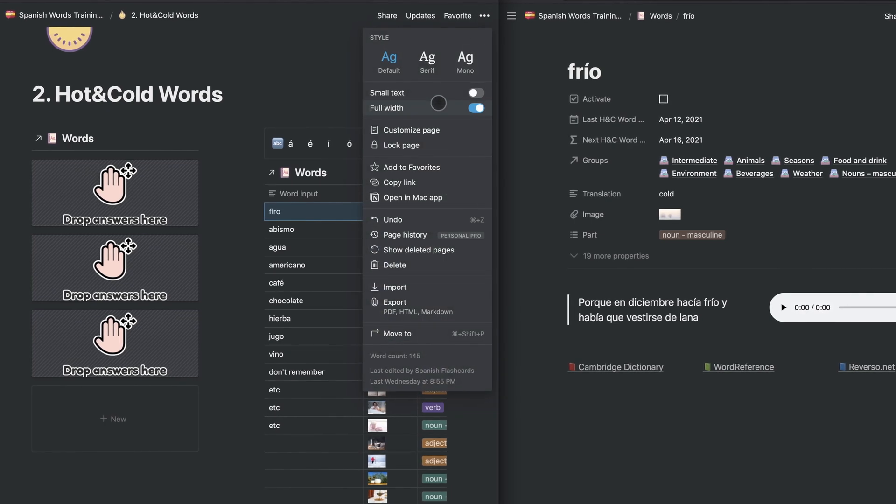
click(317, 85)
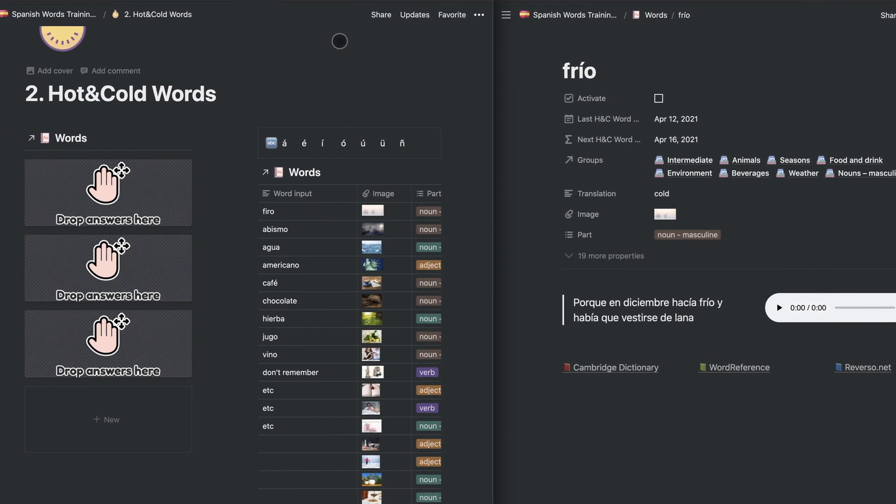
key(ctrl+minus)
key(ctrl+minus)
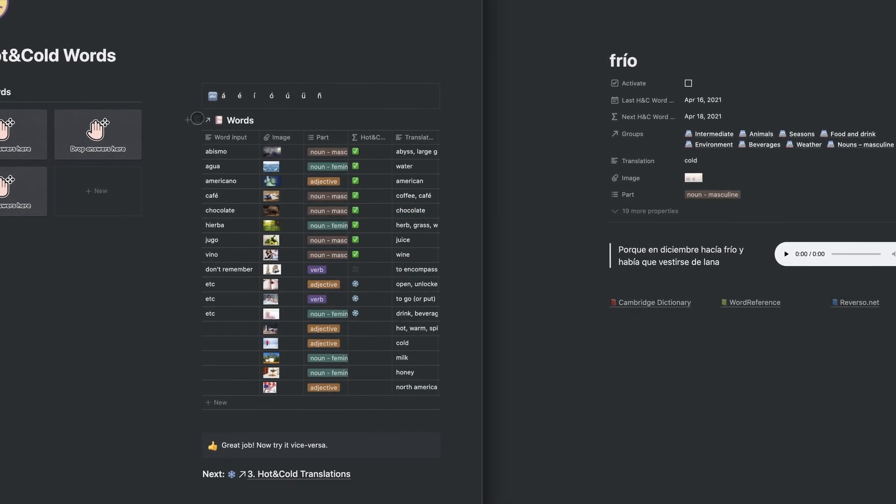
Widen the 2. Hot&Cold Words window, view the answer table's Translation and Word columns, and narrow the window back
drag(482, 108, 630, 120)
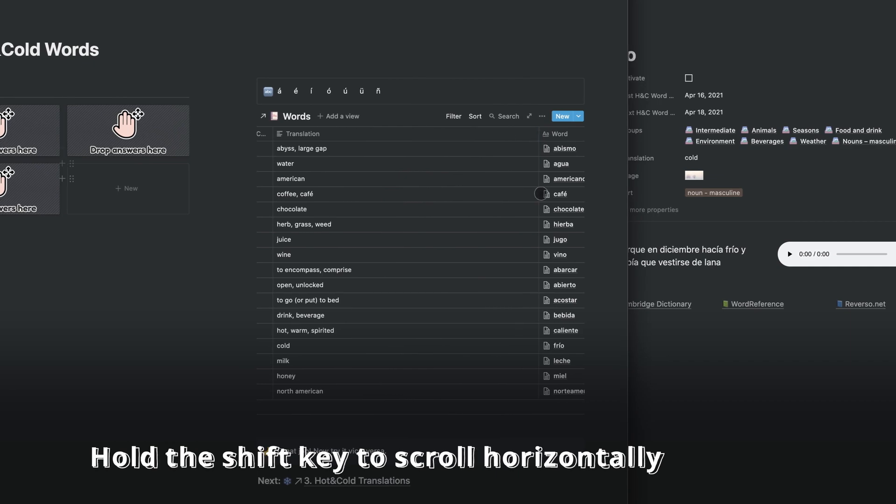
scroll(542, 211, left, 5)
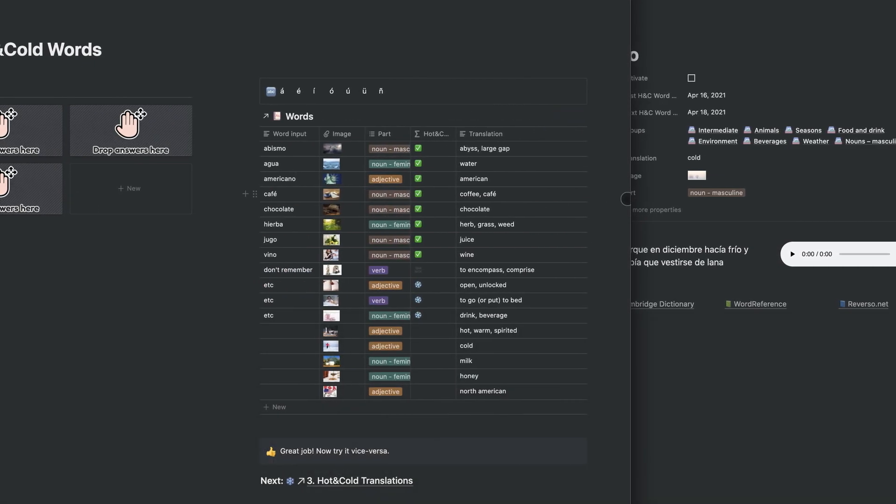
drag(627, 200, 540, 200)
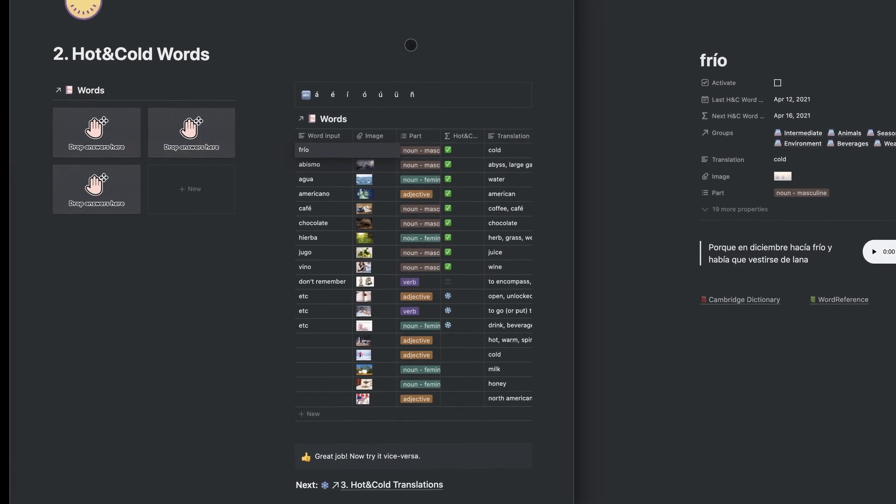
Move the "cold" row into the "Drop answers here" gallery, once answered frío and once answered fría
click(397, 46)
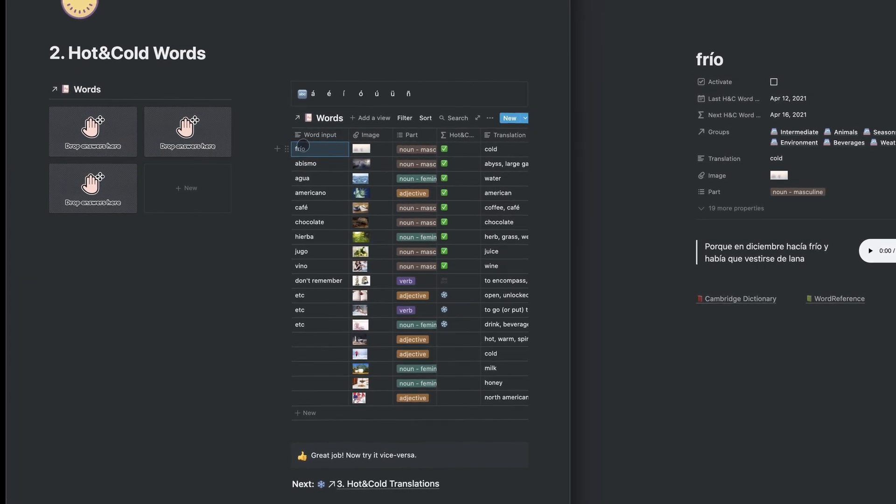
drag(270, 153, 172, 132)
drag(21, 161, 21, 161)
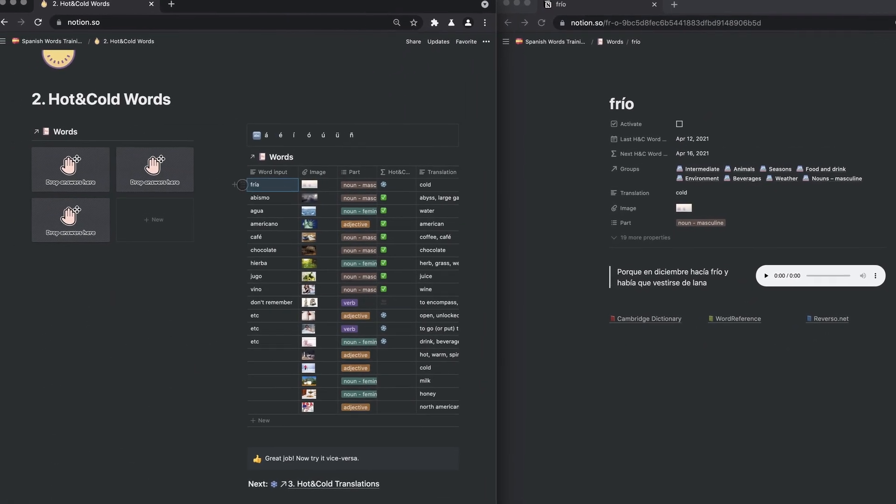
drag(224, 188, 117, 175)
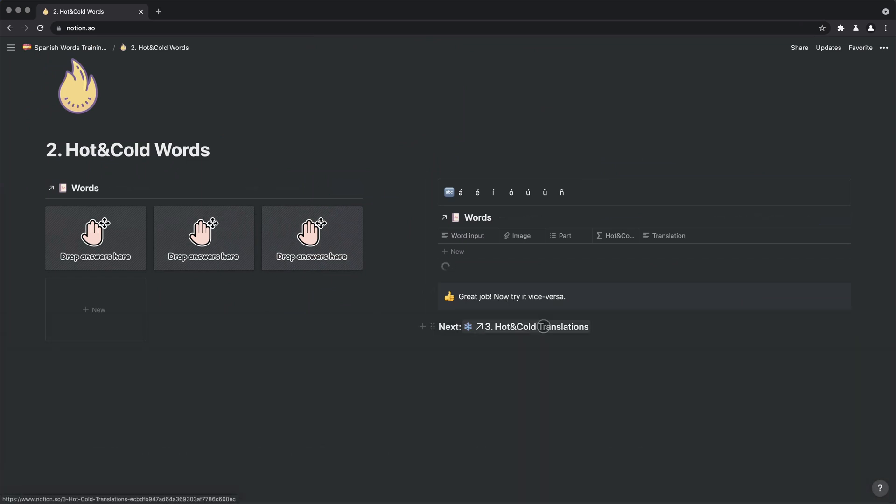
Open the 3. Hot&Cold Translations exercise and show the Translation property in its "To translate back" table
click(544, 326)
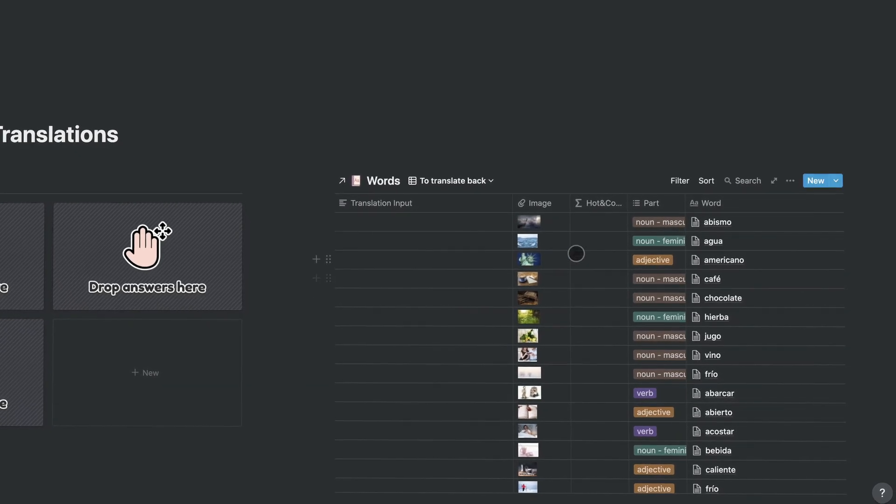
click(792, 179)
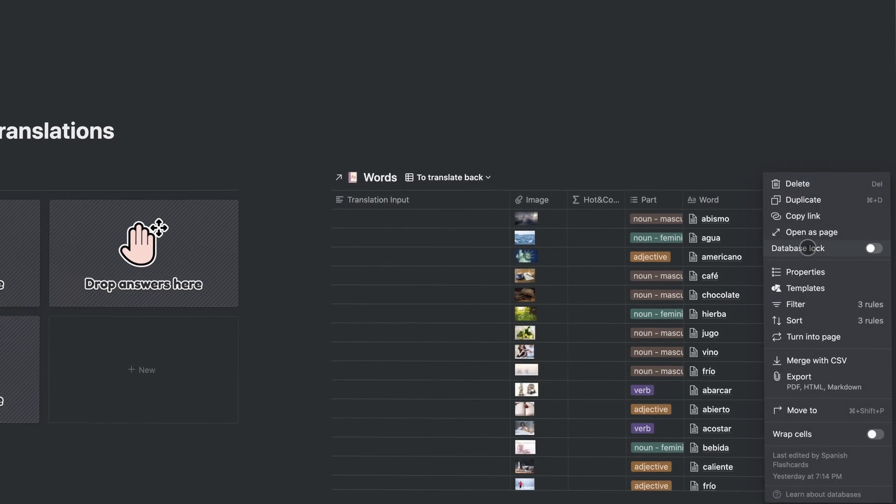
click(808, 270)
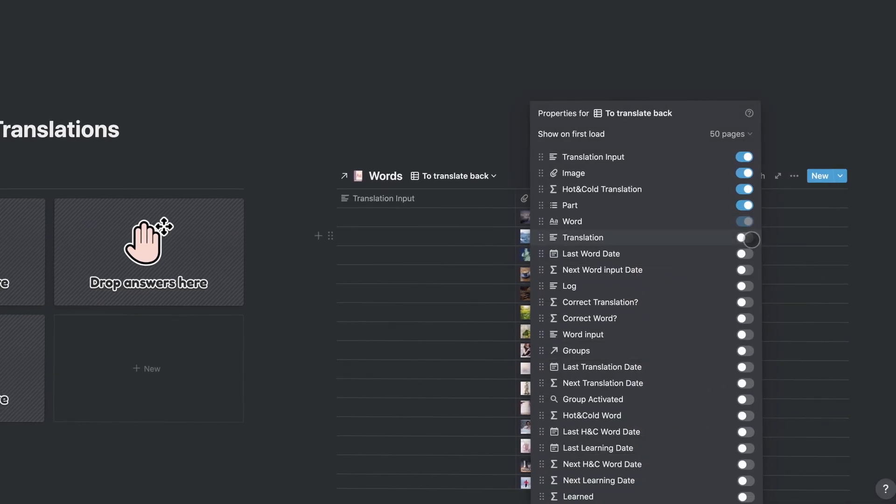
click(745, 239)
click(802, 165)
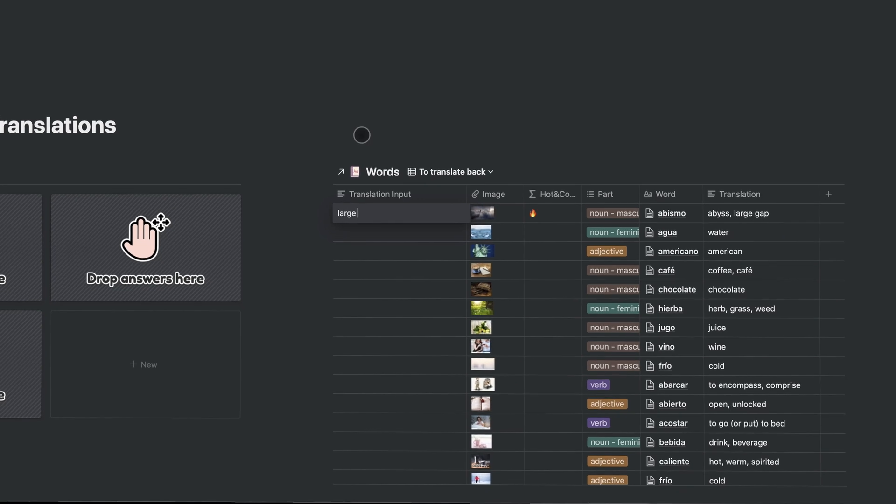
Enter the translations large gap, water, american and coffee for abismo, agua, americano and café
text(ameriga)
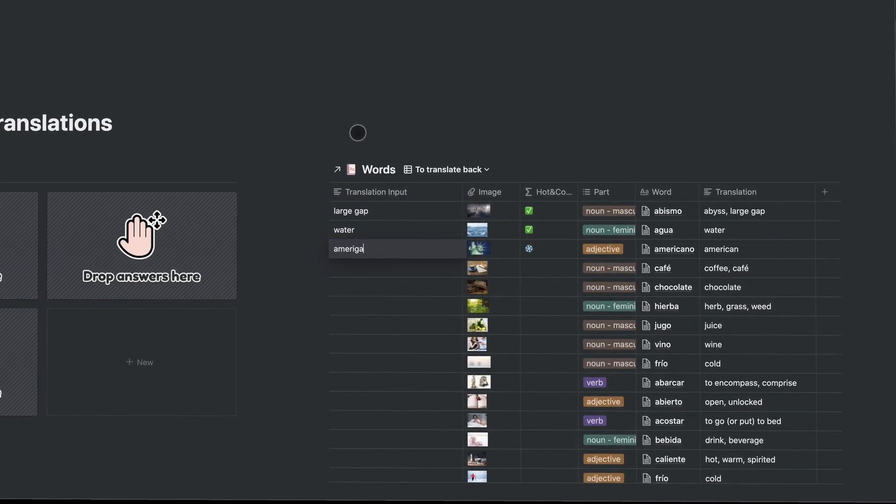
key(BackSpace)
key(BackSpace)
text(can)
key(Return)
text(coffee)
key(Return)
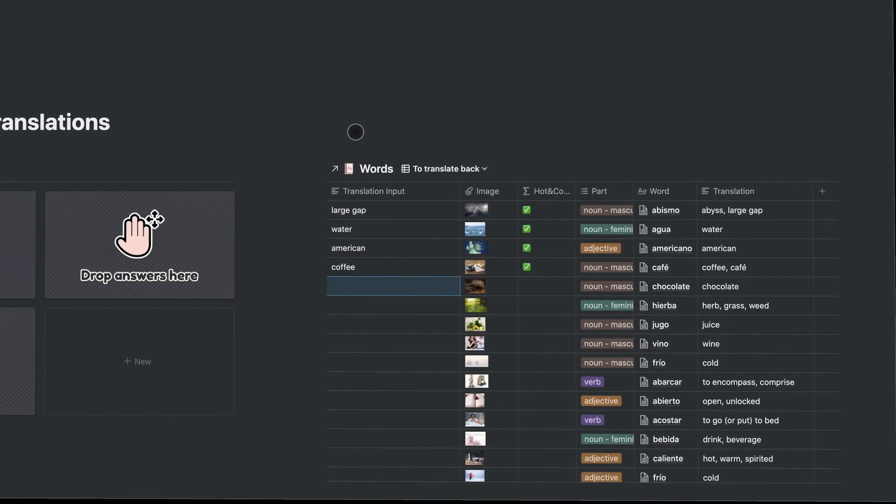
Enter the translations "to go to bed" for acostar and "drink" for bebida
key(Down)
key(Down)
key(Down)
key(Down)
key(Down)
key(Down)
key(Down)
text(t)
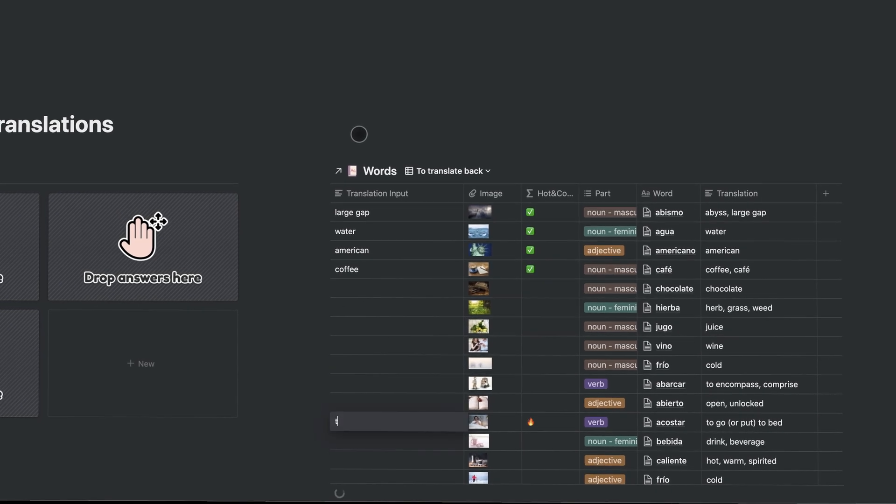
text(o go to bed)
key(Return)
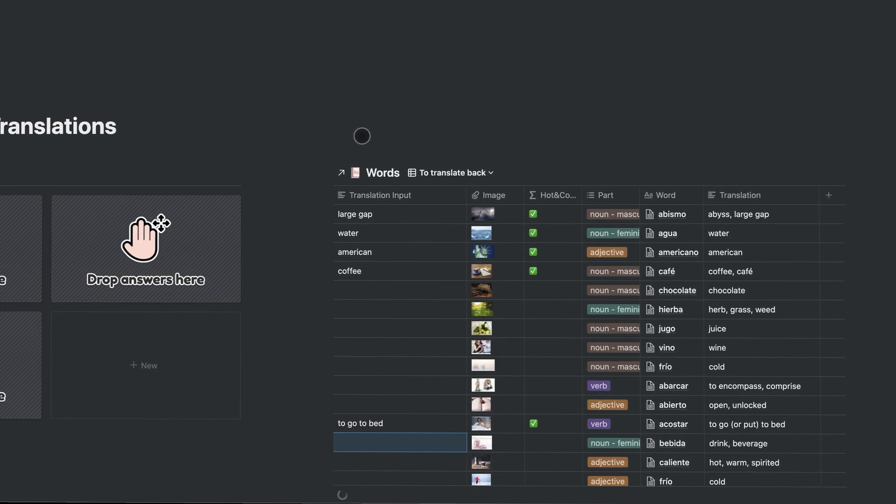
text(drink)
Fill the empty translation inputs from chocolate through abierto with the answer "wrong"
click(387, 291)
text(wrong)
key(Return)
text(wrong)
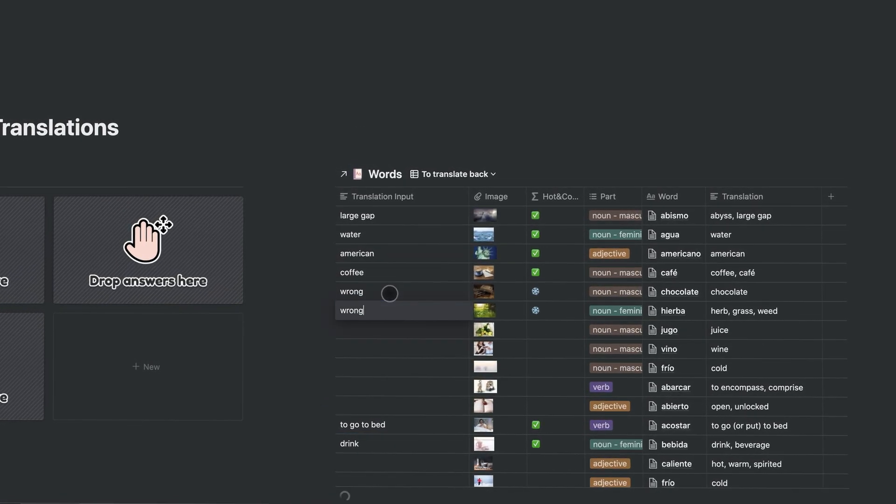
key(Return)
text(wrong wrong)
key(Return)
text(wrong wrong wrong)
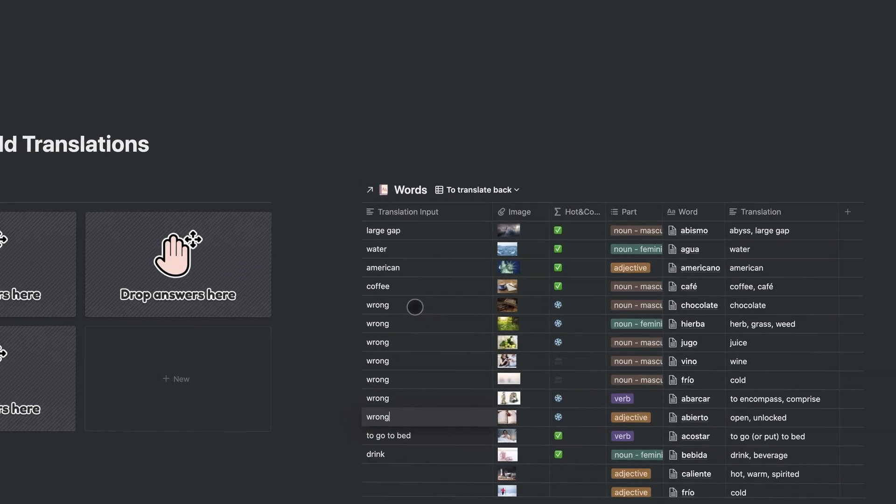
Move all rows of the Hot&Cold Translations table into the "Drop answers here" gallery and open the 4. Guessing words exercise
drag(304, 218, 499, 476)
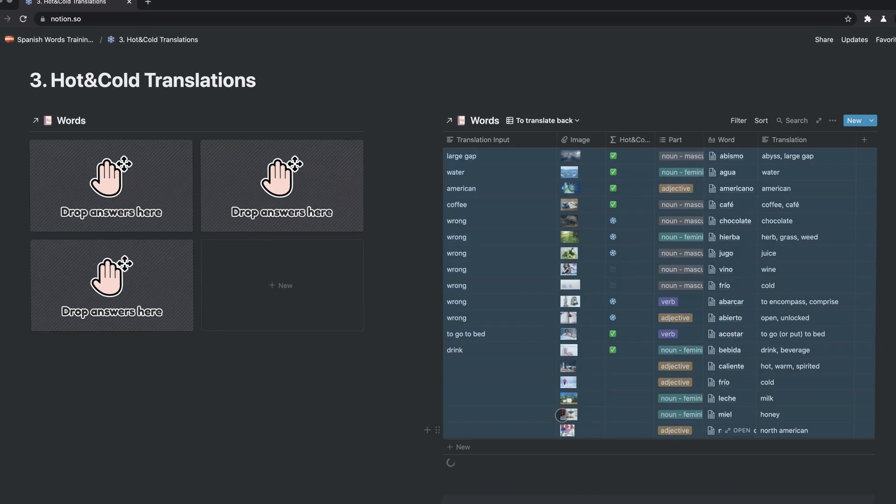
drag(449, 157, 201, 180)
click(518, 262)
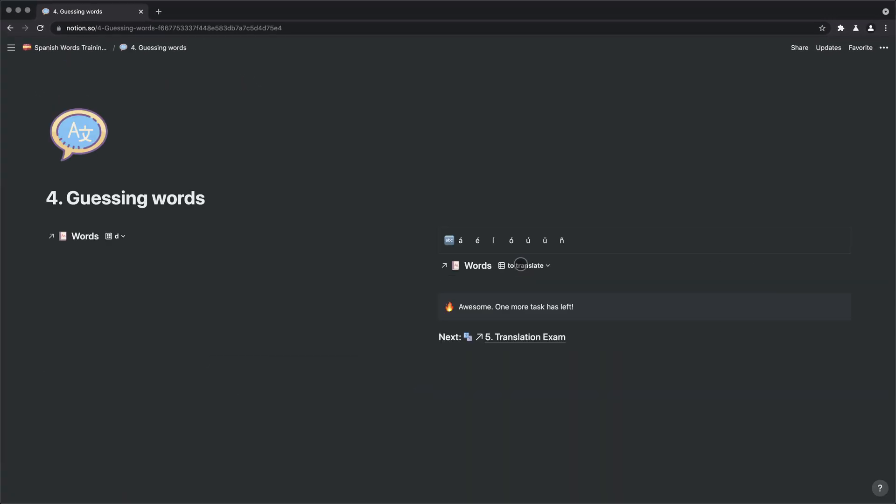
Enter the guesses agua, americano, something, don't remember, frío, vino and jugo, copying the accented í from the special-letters callout for frío
scroll(671, 285, down, 2)
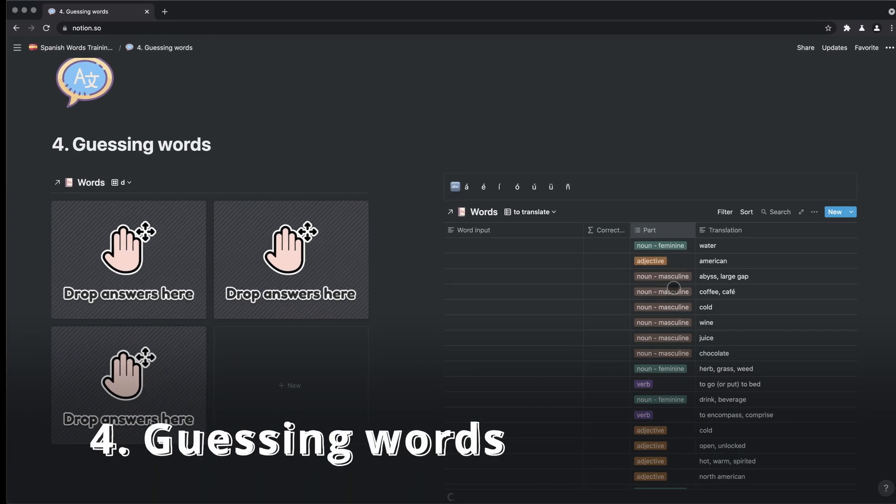
scroll(673, 288, down, 2)
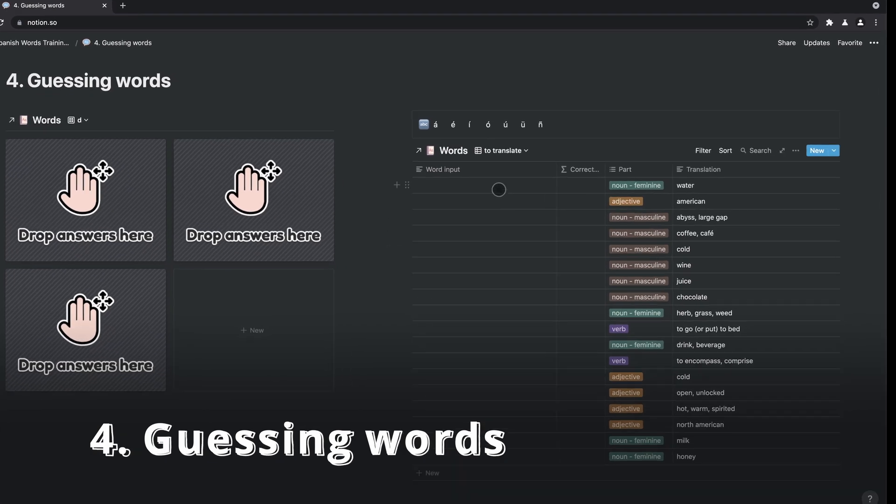
click(499, 190)
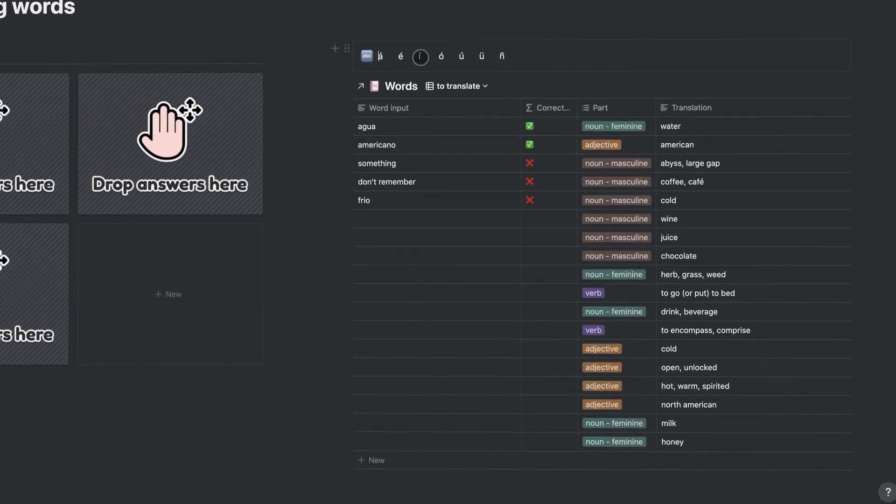
double_click(420, 57)
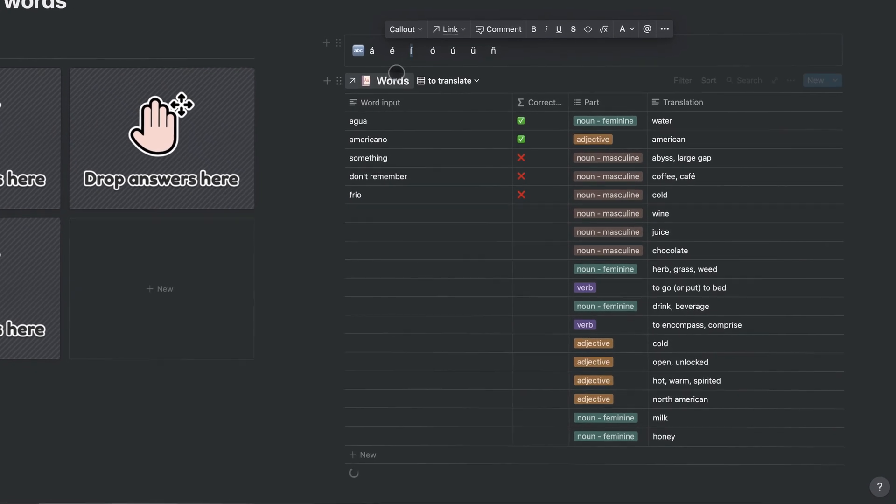
click(354, 196)
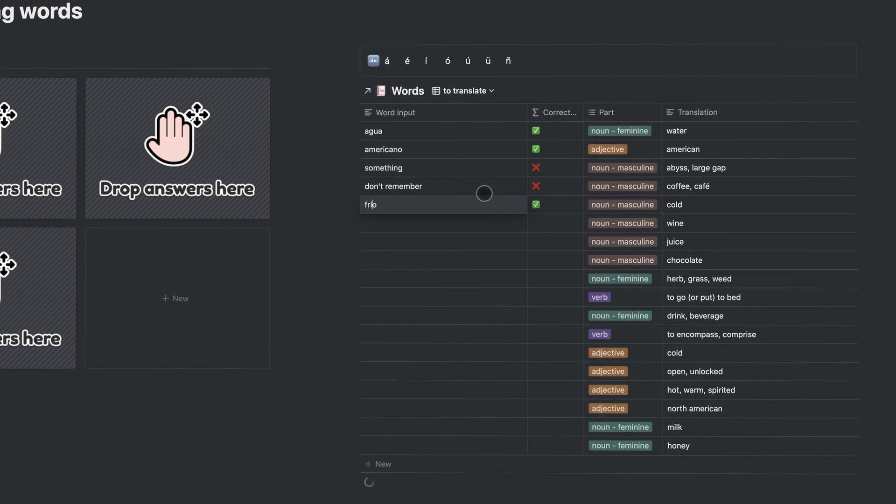
Select all the rows of the Guessing words table and move them into the "Drop answers here" gallery
drag(353, 121, 459, 217)
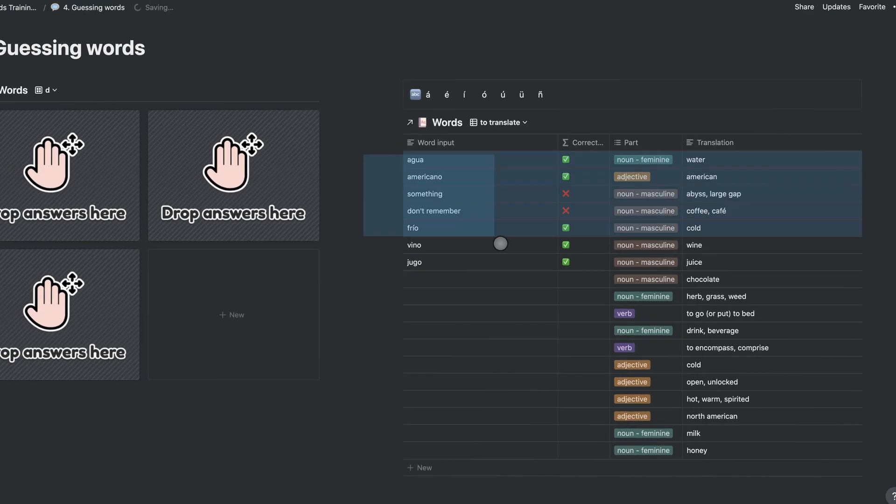
drag(501, 243, 540, 455)
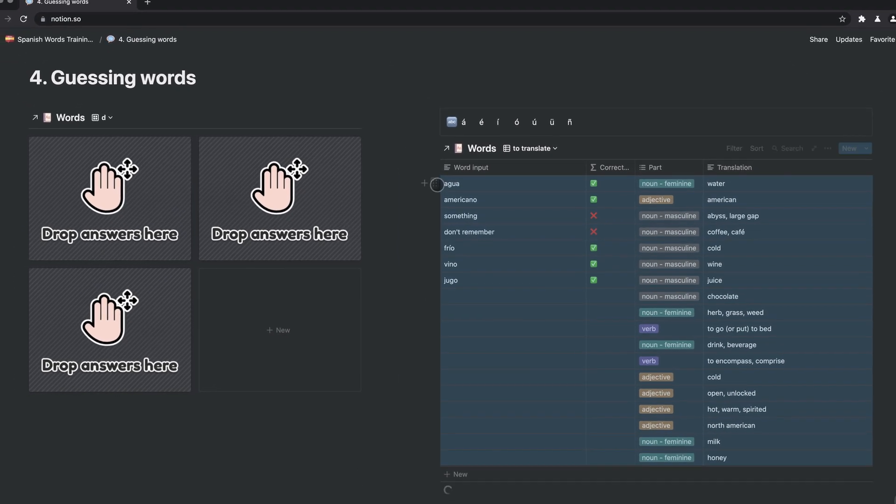
drag(434, 182, 184, 172)
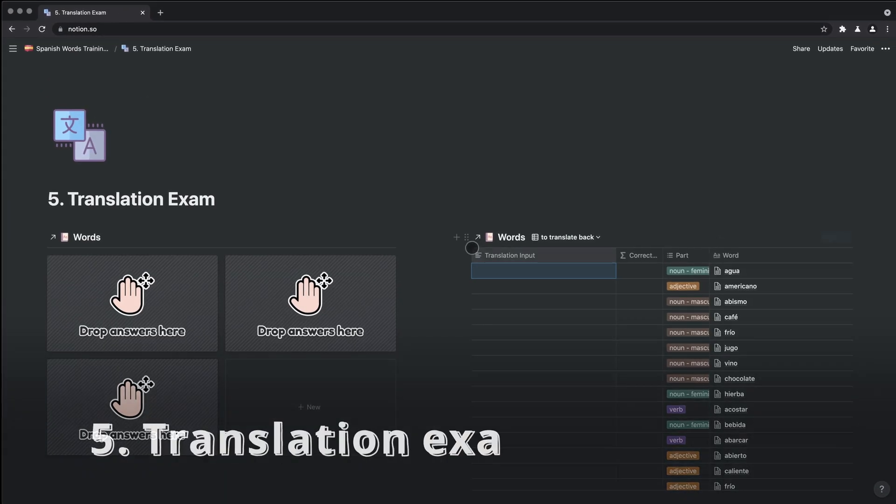
Open the 5. Translation Exam and enter the translations water, american, something, coffee, cold, juice, wine, chocolate, herb and to go to bed
text(water)
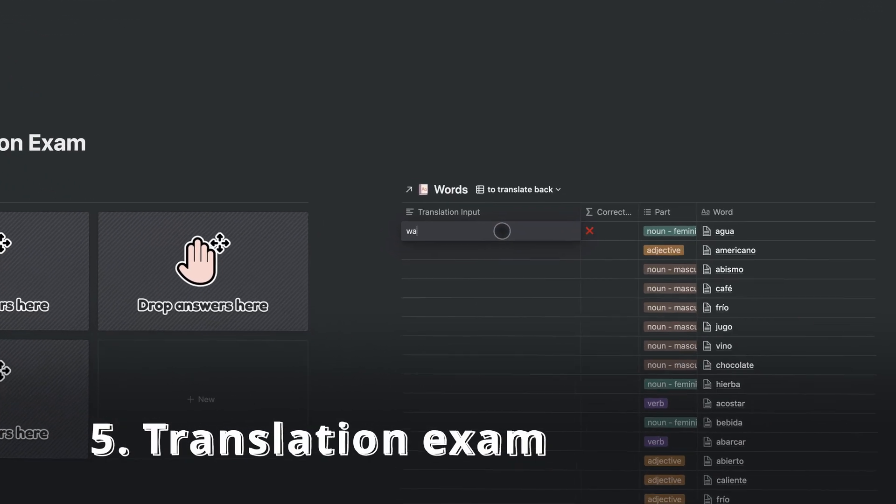
key(Return)
text(american)
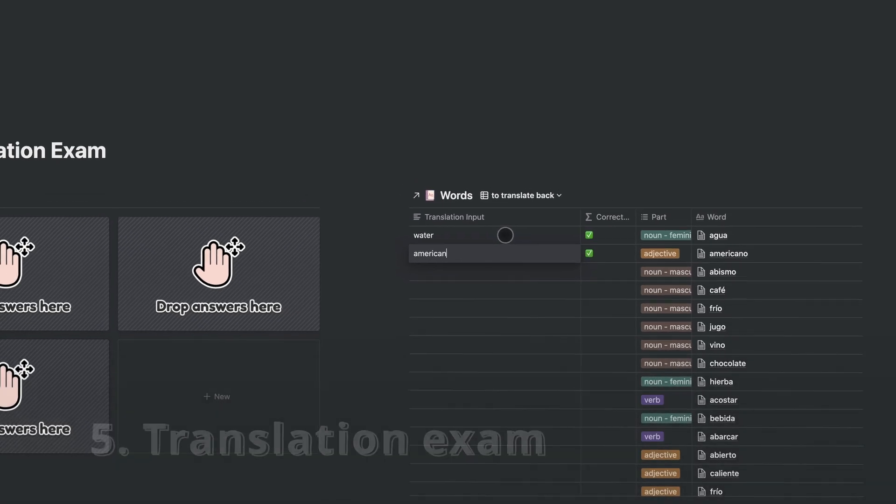
key(Return)
text(something)
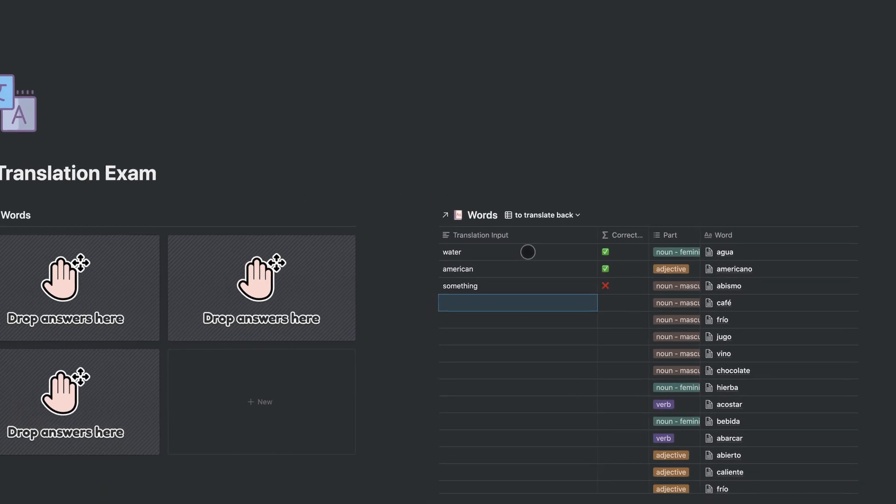
text(coffee)
Select all the rows of the Translation Exam table and move them into the "Drop answers here" gallery
drag(387, 247, 534, 338)
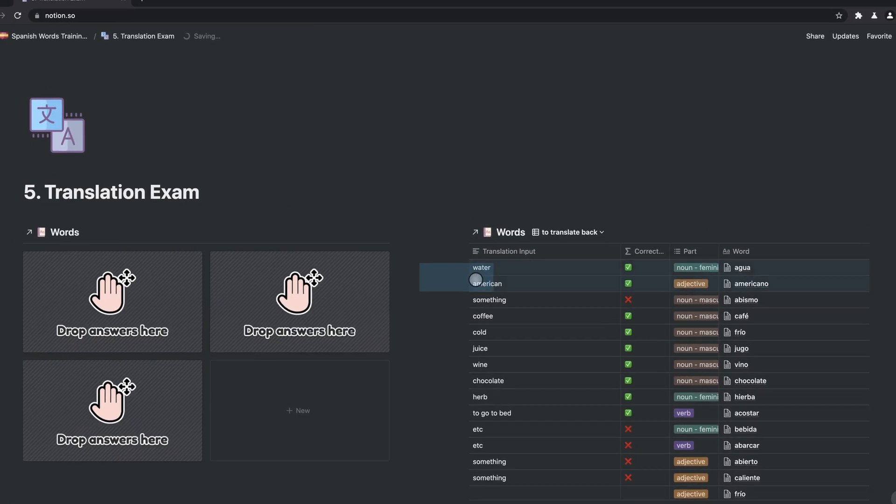
scroll(495, 289, down, 5)
scroll(518, 331, up, 5)
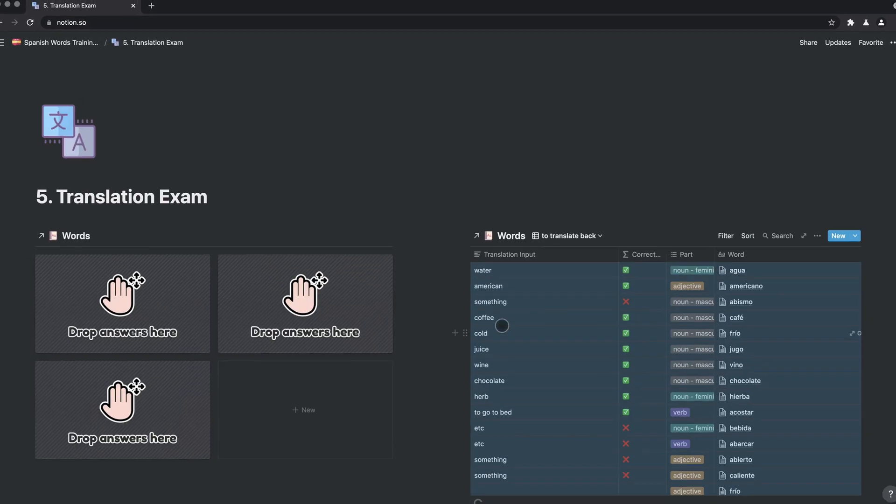
drag(462, 270, 257, 300)
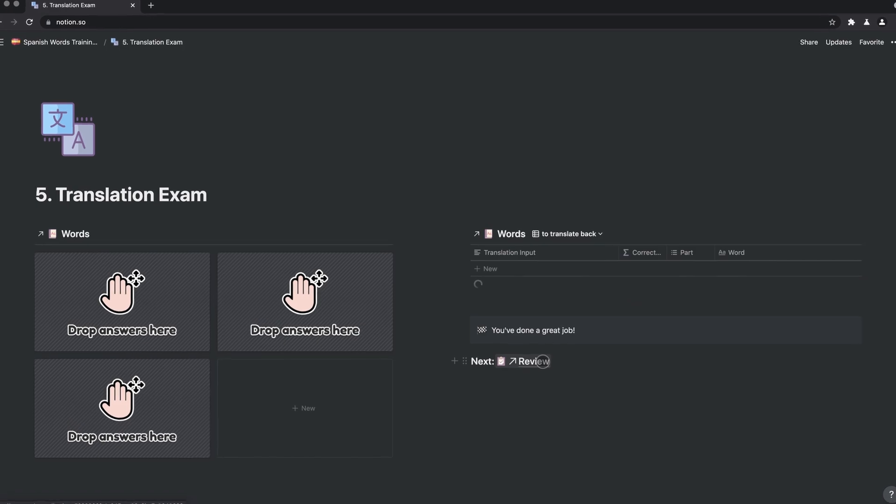
Open the Review page and examine the hierba word card and the Groups table with its progress columns
click(532, 361)
scroll(436, 320, down, 5)
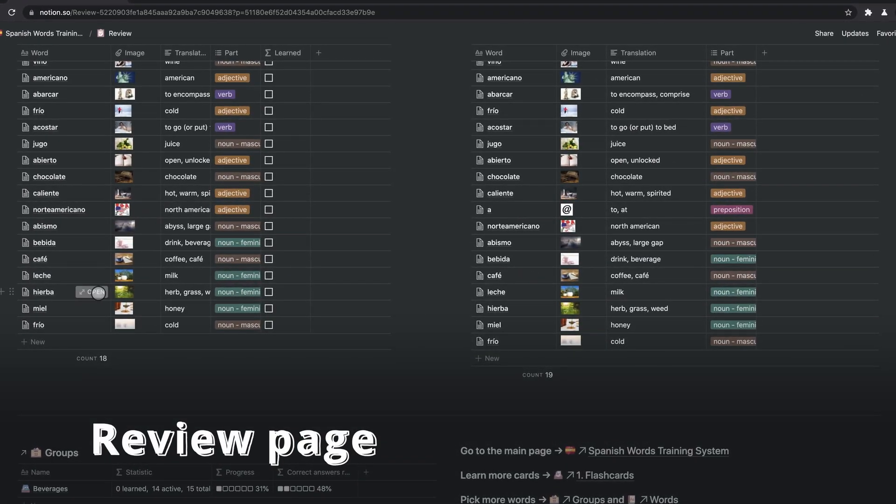
click(97, 293)
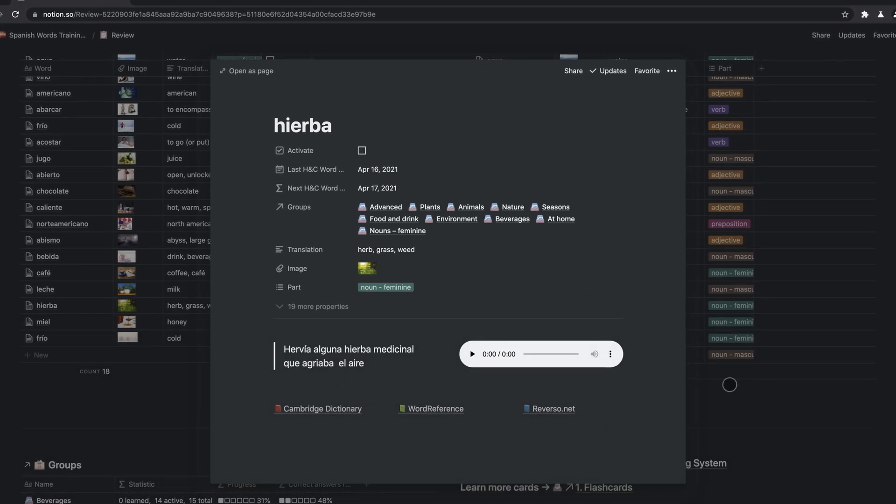
click(729, 385)
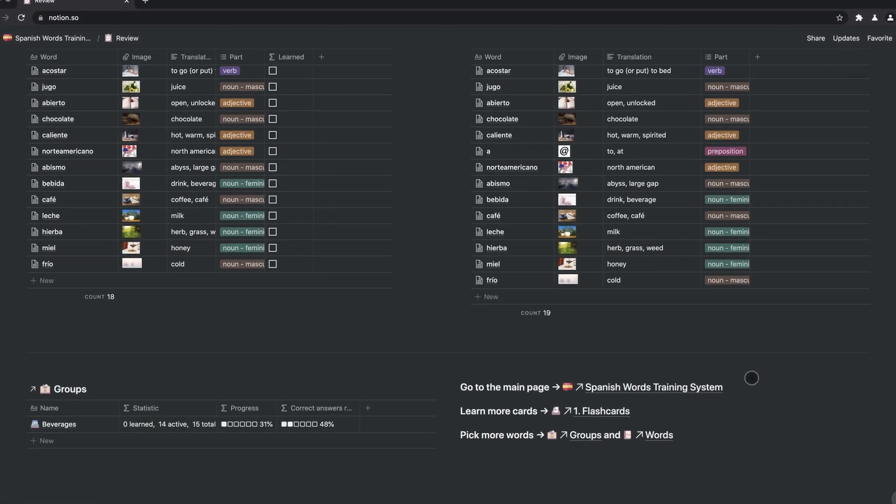
scroll(752, 379, down, 2)
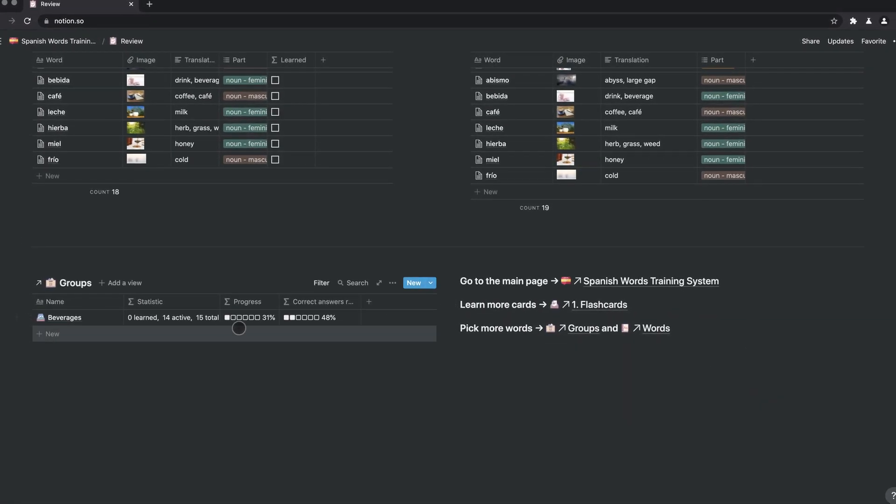